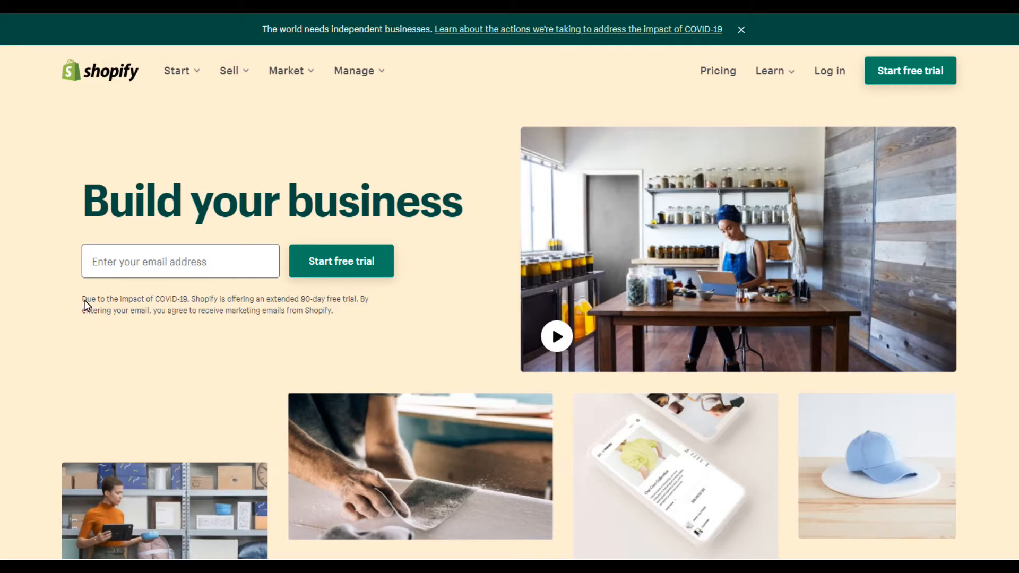
# Submit the business e-mail address to start Shopify's free 90-day trial.
pyautogui.moveTo(132, 305); pyautogui.dragTo(247, 298)
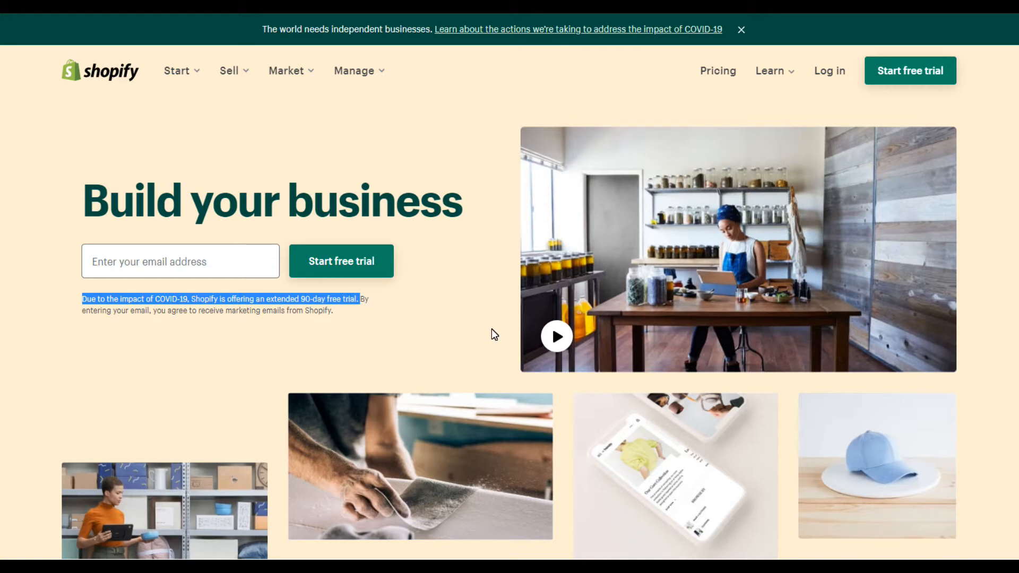
pyautogui.click(181, 262)
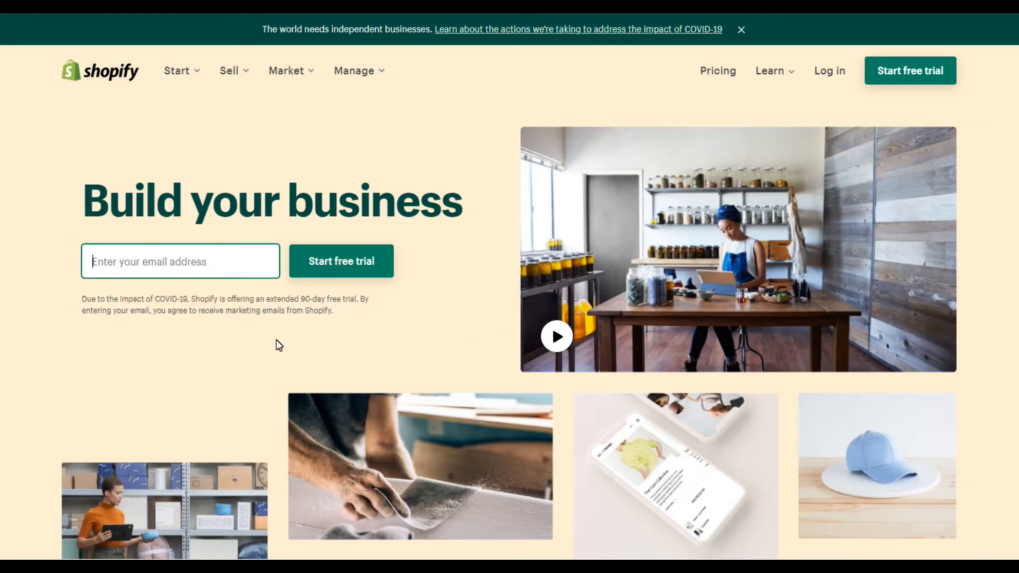
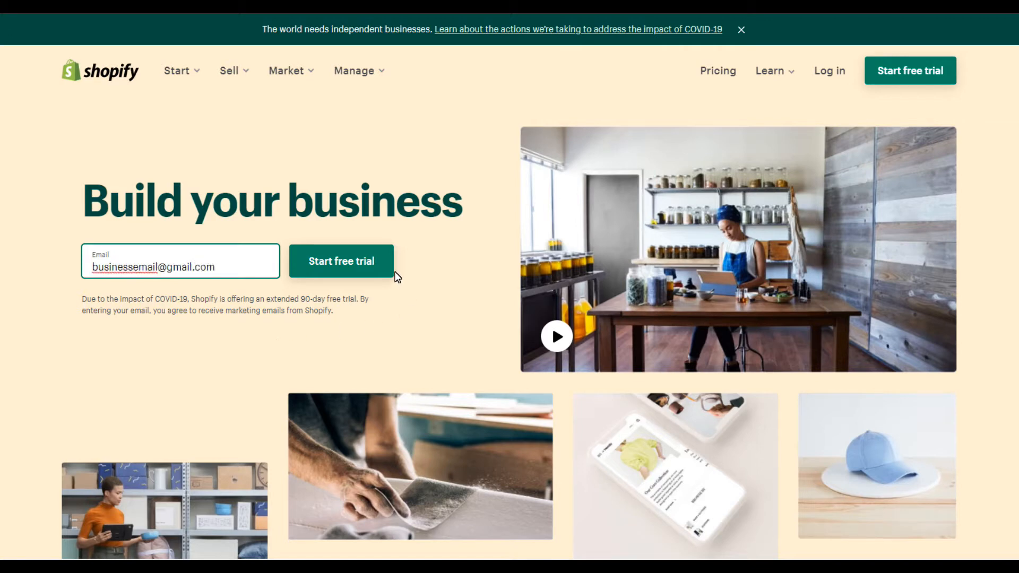
pyautogui.click(380, 274)
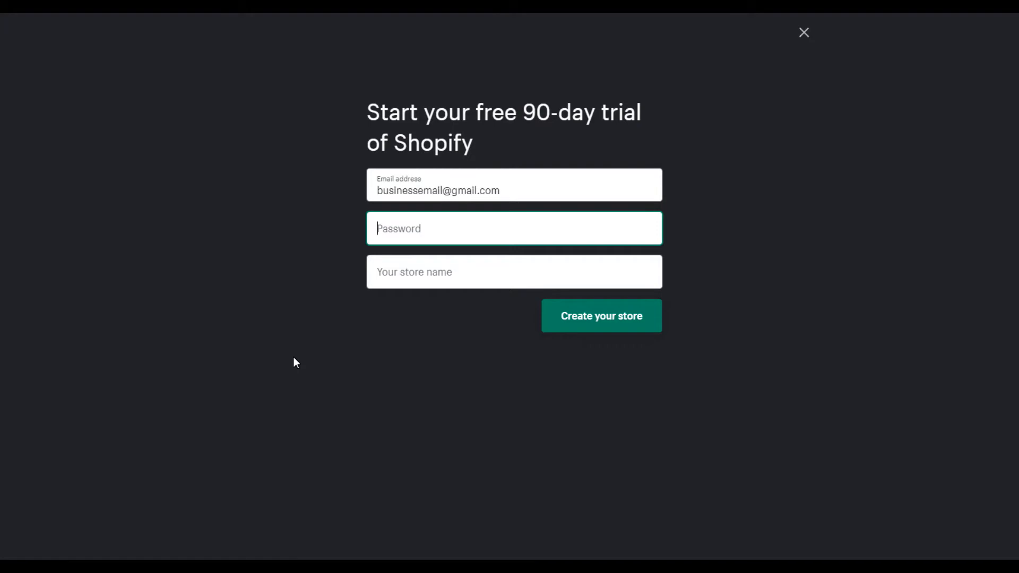
# Fill in an account password and name the store 'Designed to'.
pyautogui.write('••••••••••')
pyautogui.press('Tab')
pyautogui.write('Designed to')
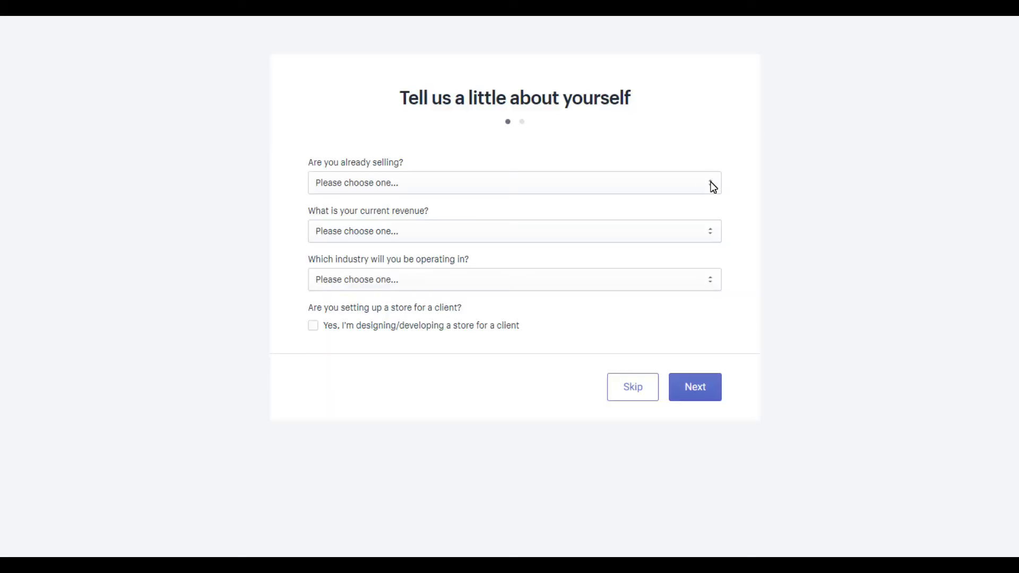
# Answer selling offline, ready to go, and selling both online and in person.
pyautogui.click(713, 187)
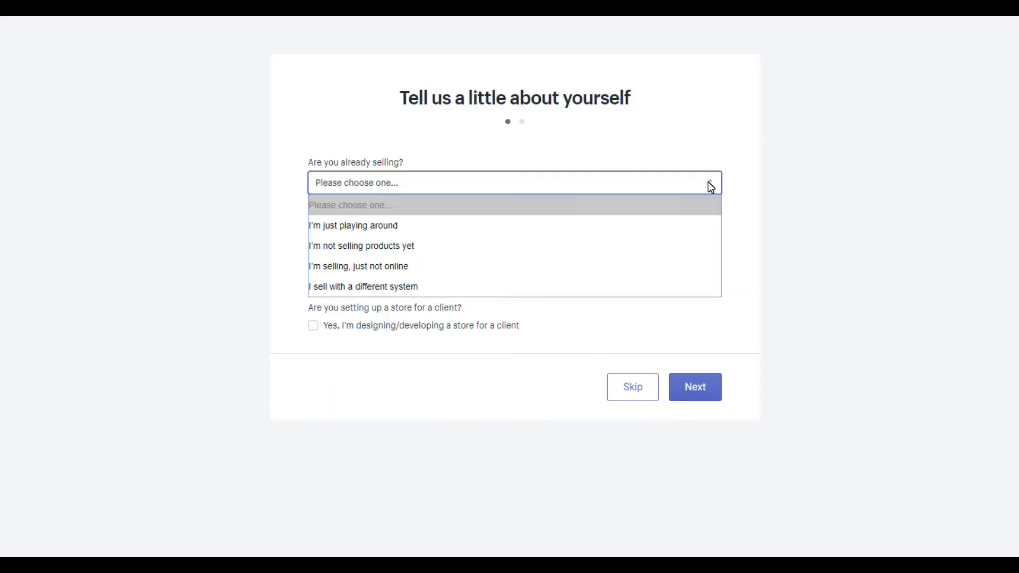
pyautogui.click(434, 269)
pyautogui.click(470, 229)
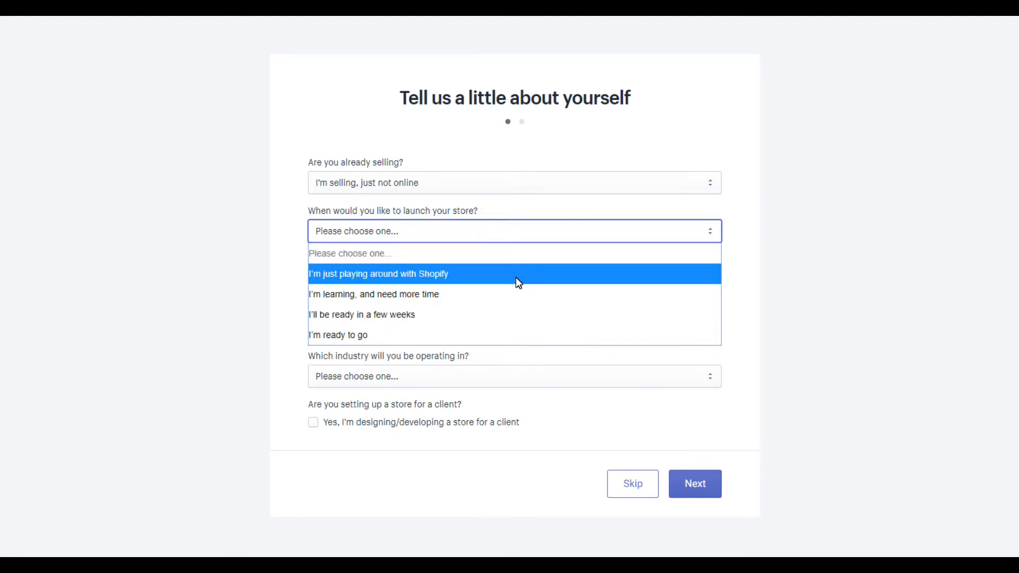
pyautogui.click(476, 336)
pyautogui.click(460, 283)
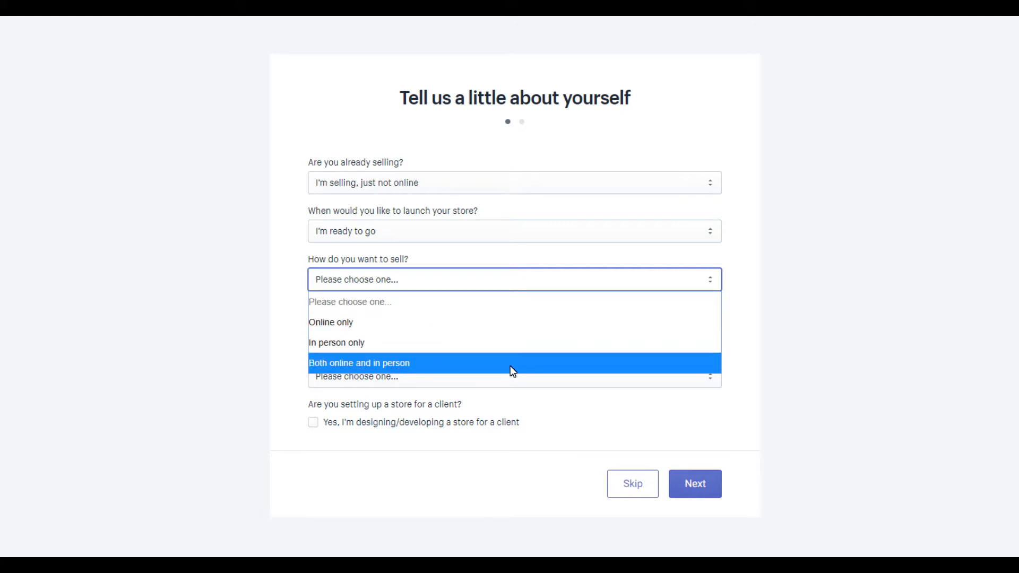
pyautogui.click(511, 365)
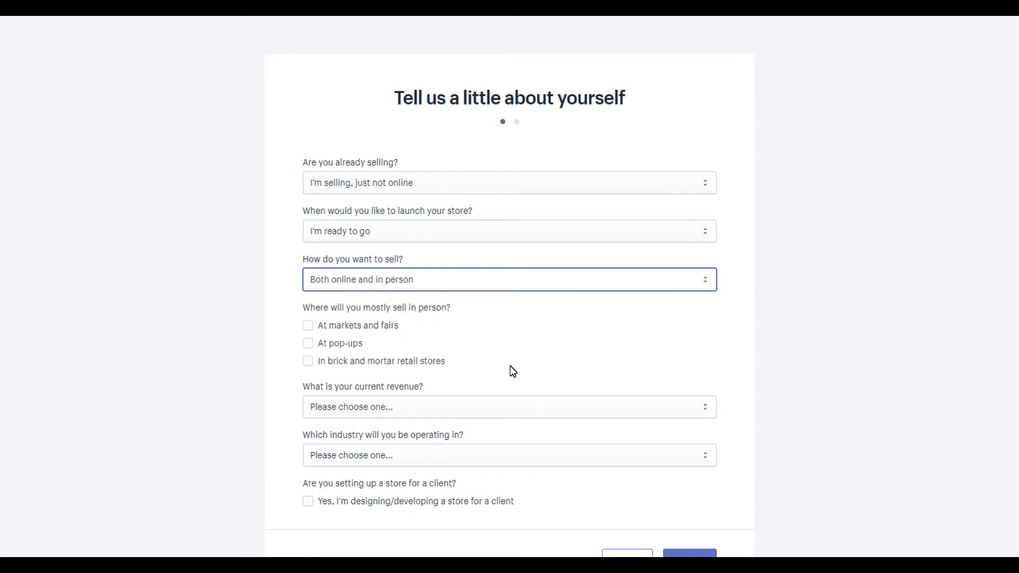
# Tick brick and mortar retail stores, choose $0 CAD revenue and Food & drink, and continue.
pyautogui.click(308, 361)
pyautogui.click(510, 407)
pyautogui.click(425, 451)
pyautogui.click(383, 447)
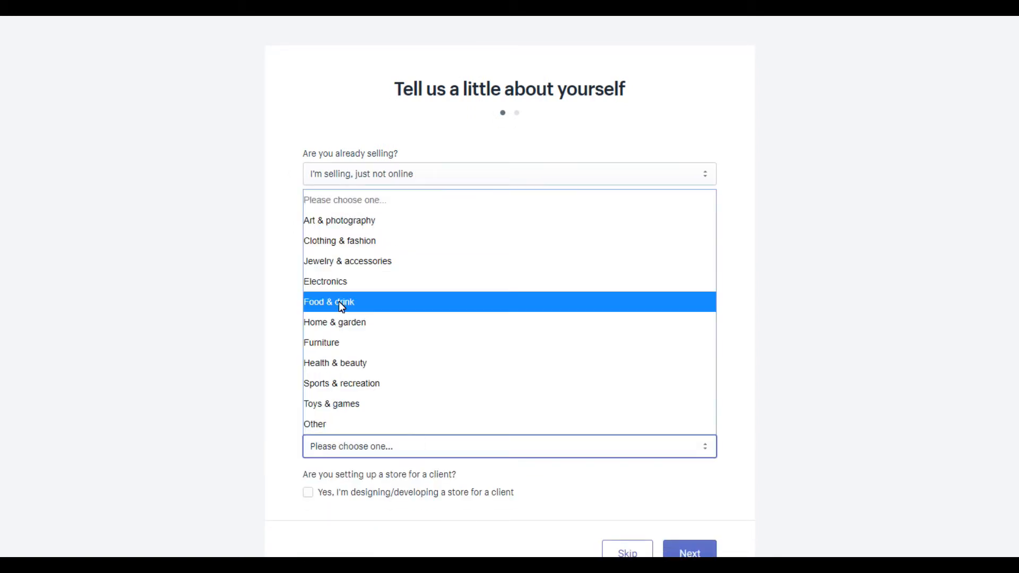
pyautogui.click(393, 302)
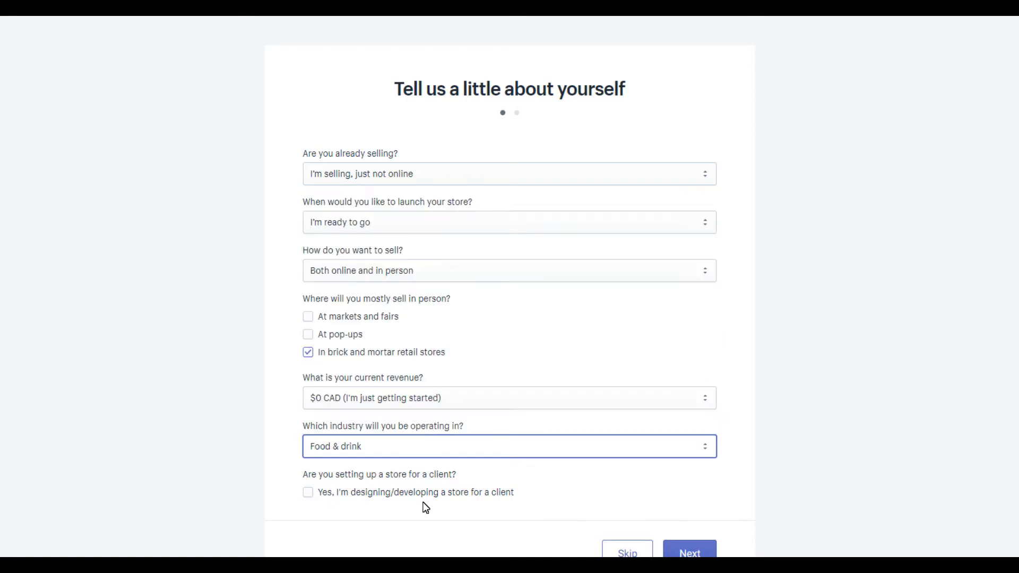
pyautogui.click(701, 552)
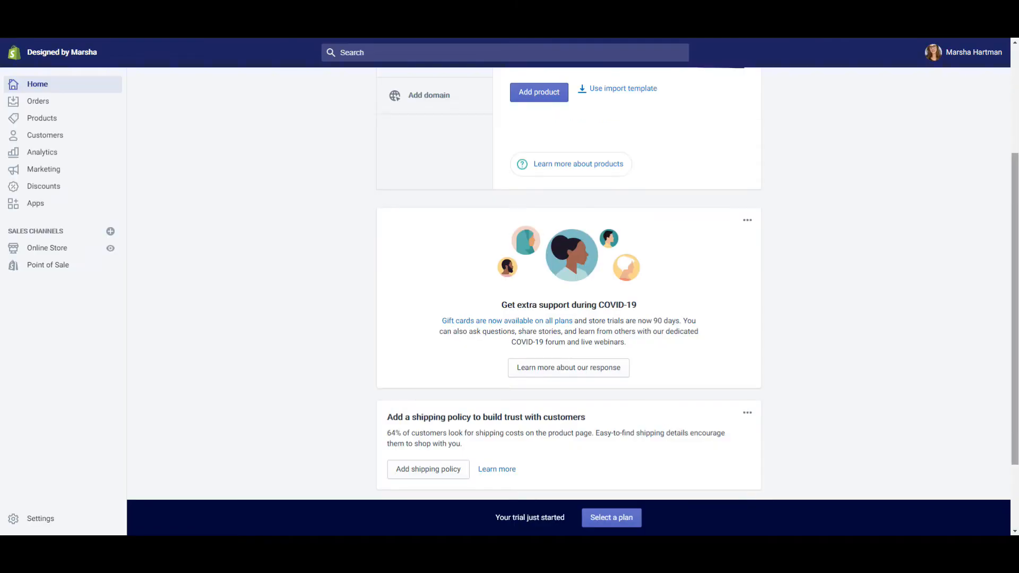
# Start adding the store's first product from the Home page's add-product tip.
pyautogui.scroll(3, 1016, 223)
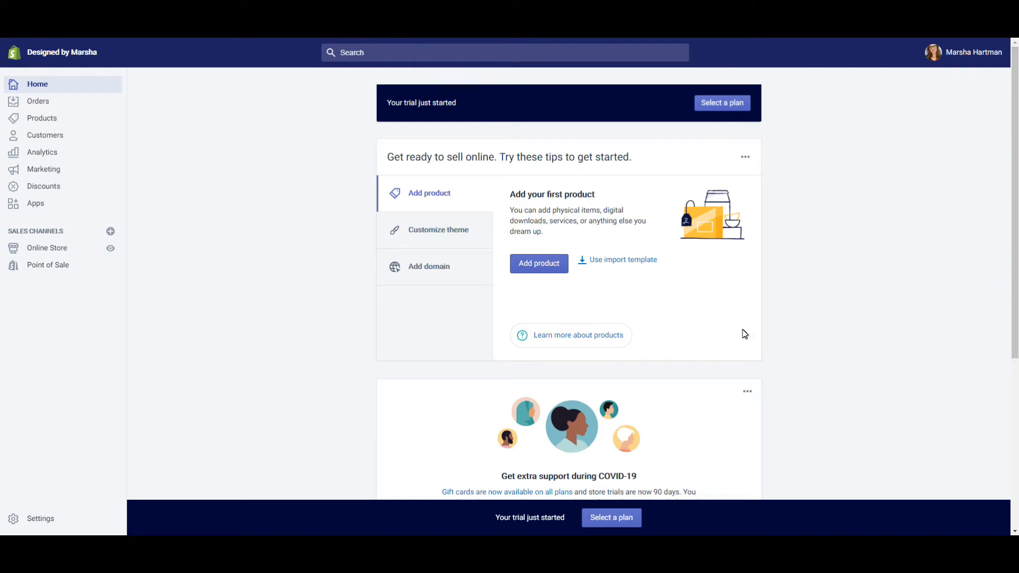
pyautogui.click(540, 264)
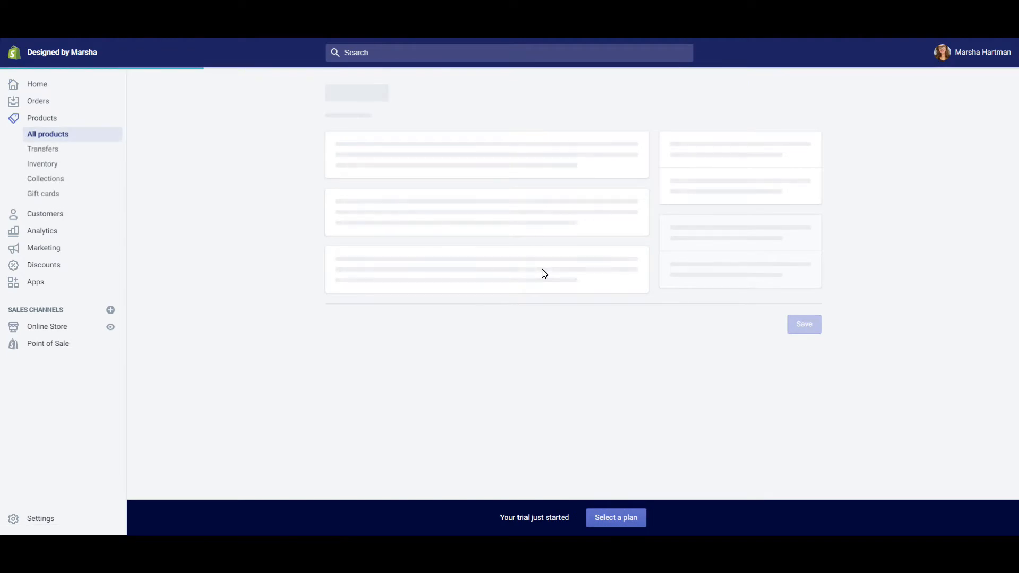
# Title the product 'Ribeye Steak' with description 'Description of ribeye steak' and '# of lbs & oz'.
pyautogui.click(420, 168)
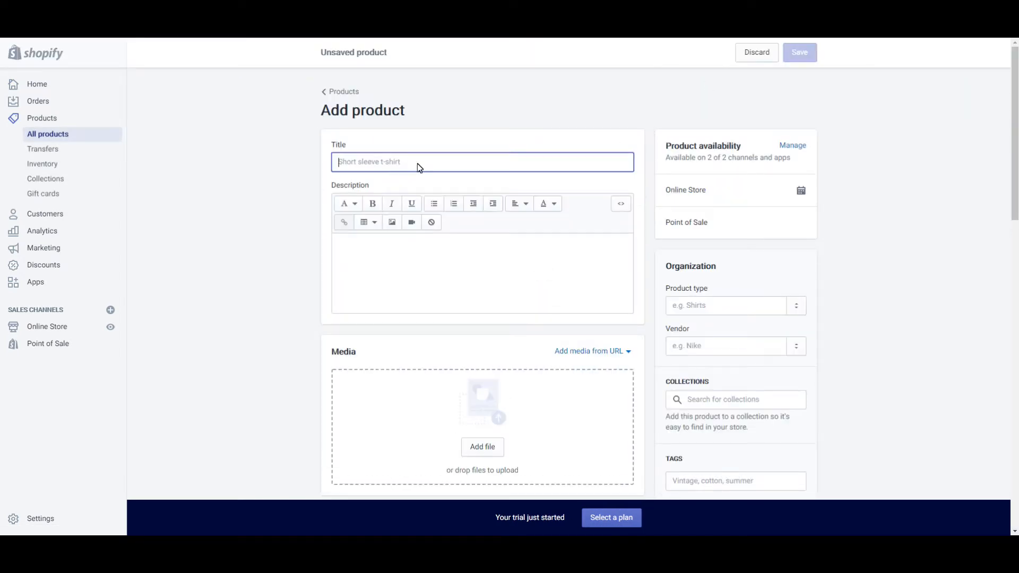
pyautogui.write('Ribeye S')
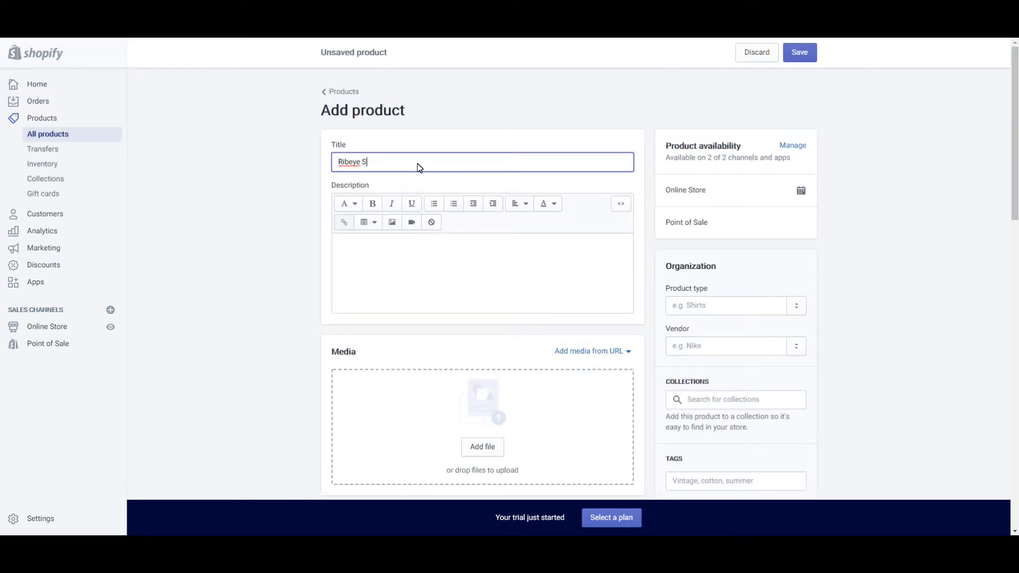
pyautogui.write('teak')
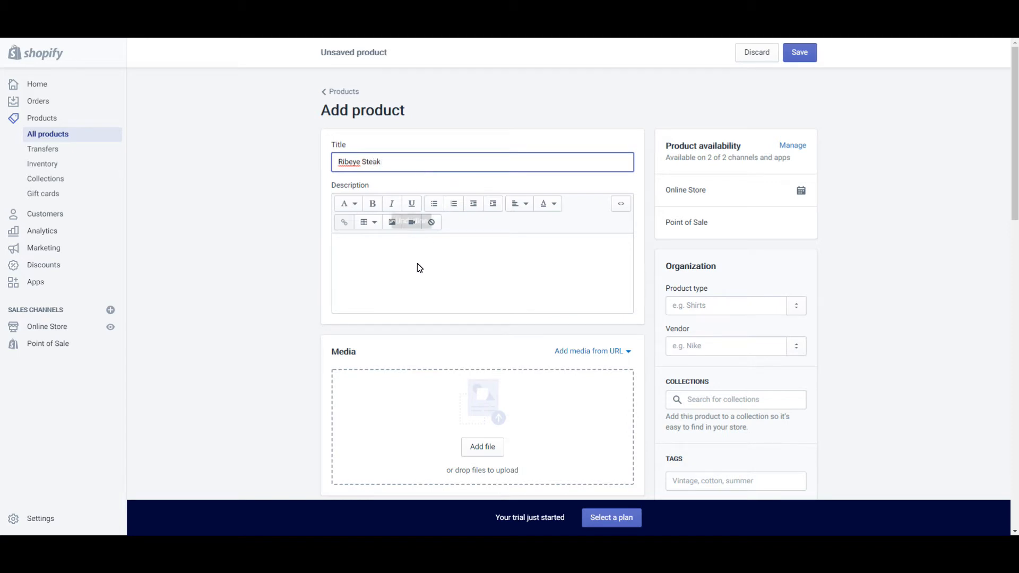
pyautogui.click(418, 280)
pyautogui.write('Description of ribeye steak')
pyautogui.press('Return')
pyautogui.write('# of lbs ')
pyautogui.write('& oz')
# Upload a steak photo to the product media.
pyautogui.scroll(-1, 489, 398)
pyautogui.click(489, 398)
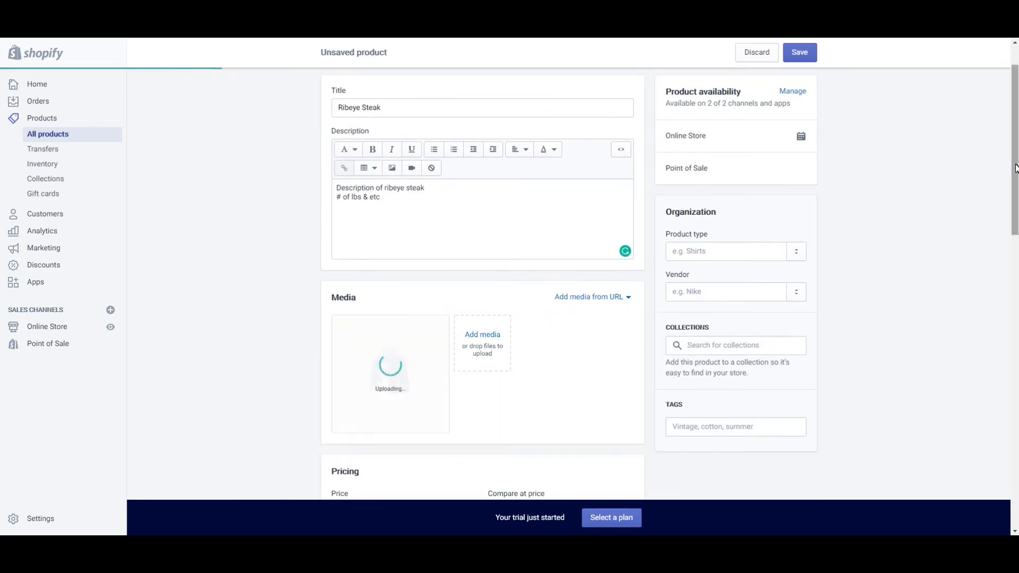
pyautogui.scroll(-3, 1016, 214)
pyautogui.scroll(-3, 1017, 214)
# Set the price to 32 and save the Ribeye Steak product.
pyautogui.click(371, 223)
pyautogui.write('32')
pyautogui.click(694, 269)
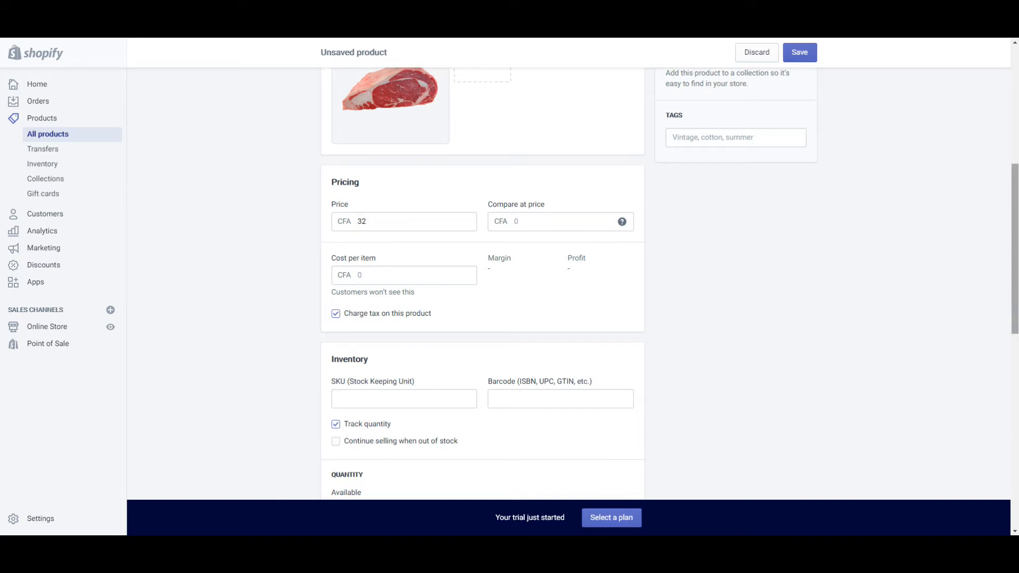
pyautogui.scroll(-10, 627, 355)
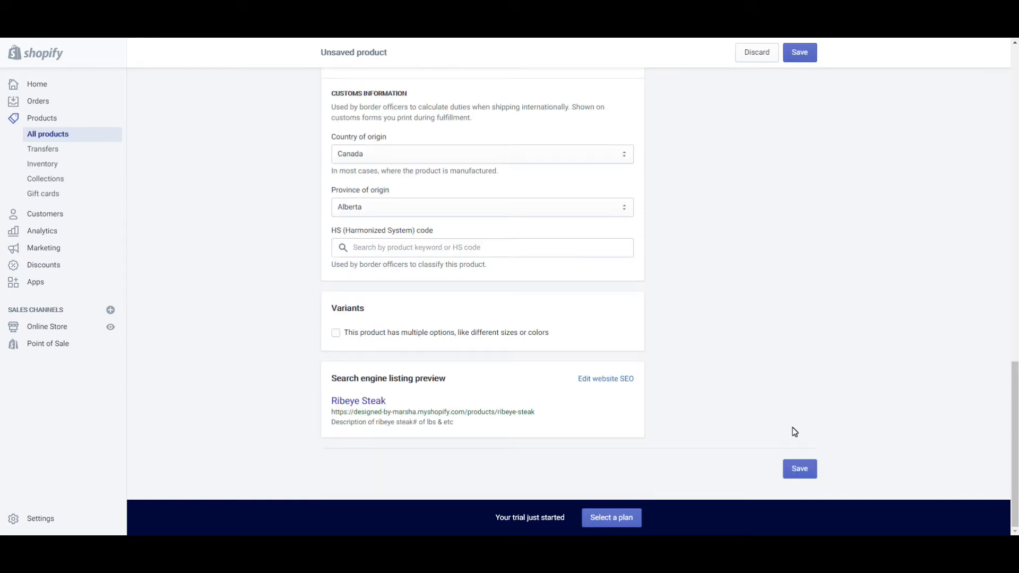
pyautogui.click(798, 470)
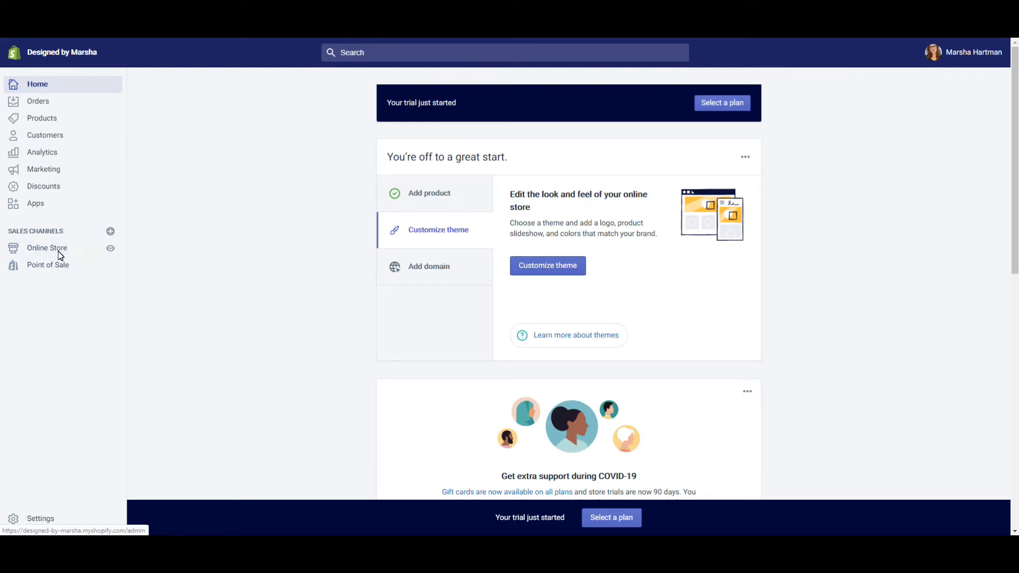
# Activate PayPal Express Checkout under Payment providers, logging in to PayPal and granting permission.
pyautogui.click(48, 522)
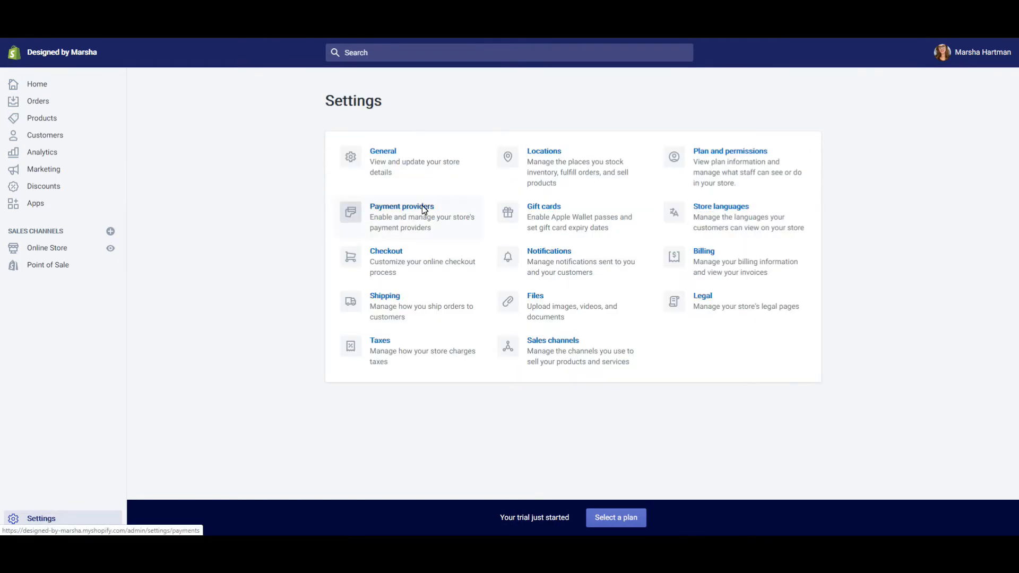
pyautogui.click(425, 209)
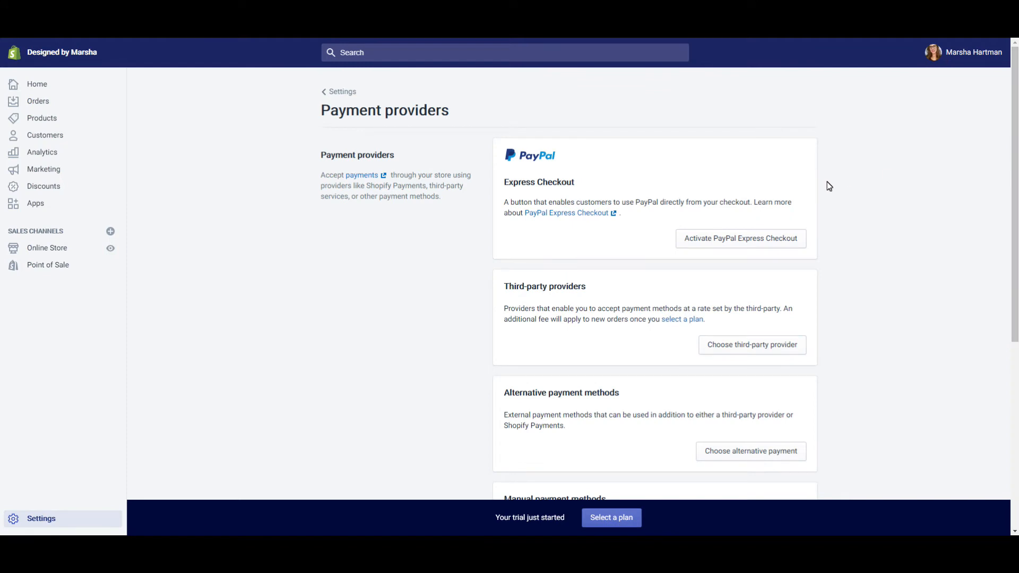
pyautogui.click(704, 245)
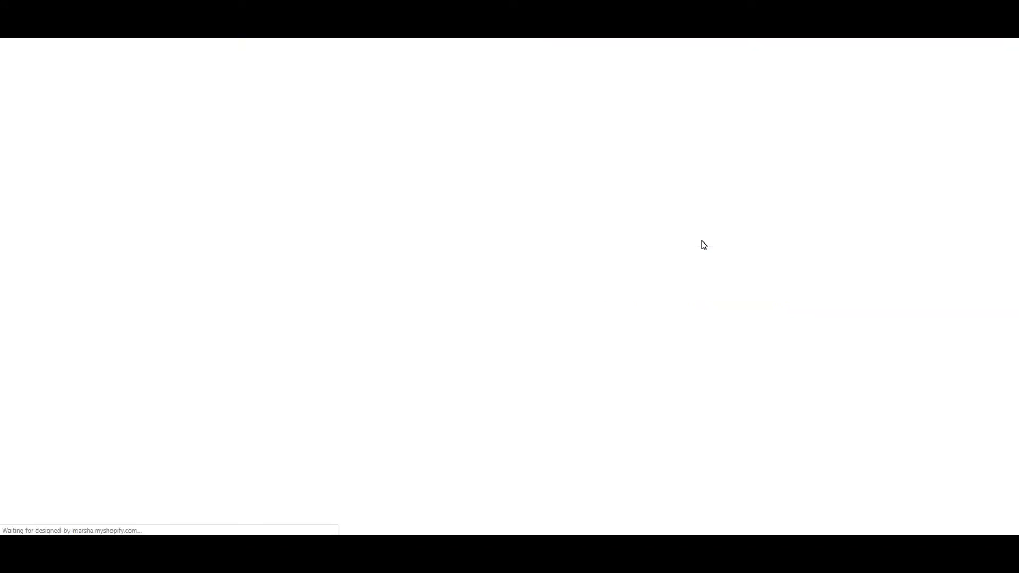
pyautogui.click(590, 177)
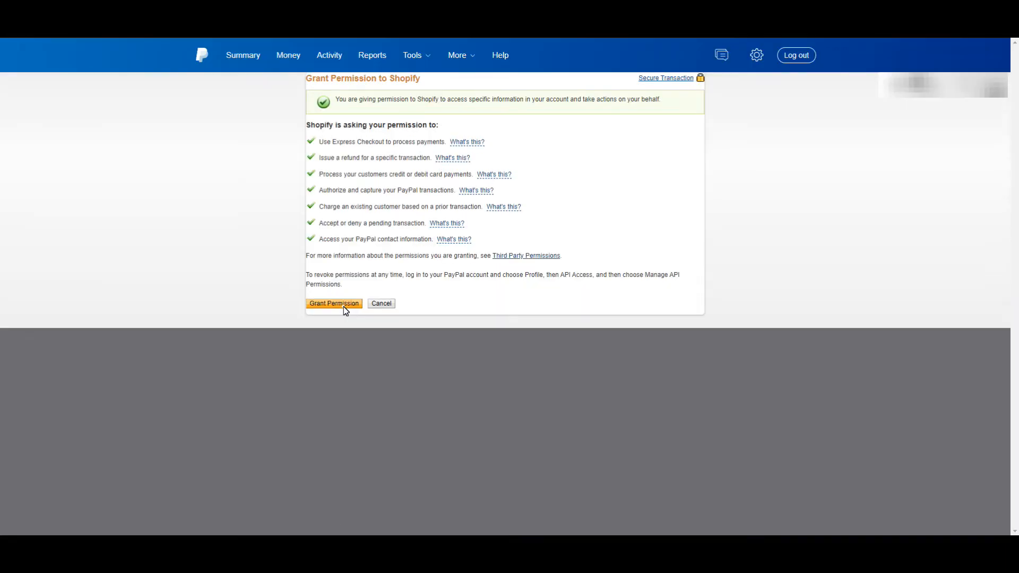
pyautogui.click(344, 306)
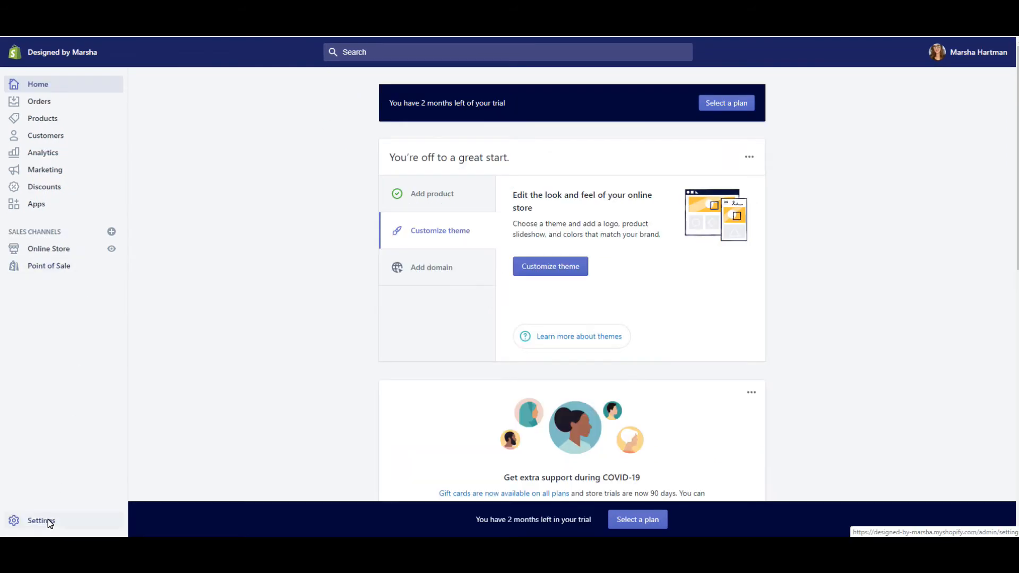
pyautogui.click(49, 521)
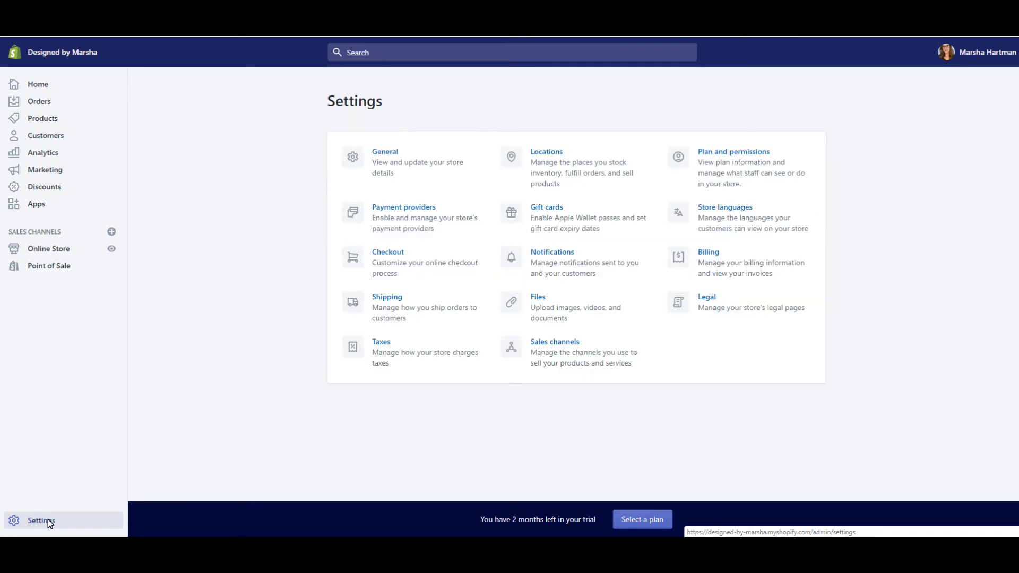
# Enable local pickup in Shipping settings with 'Ready for pickup in 24 hours'.
pyautogui.click(390, 299)
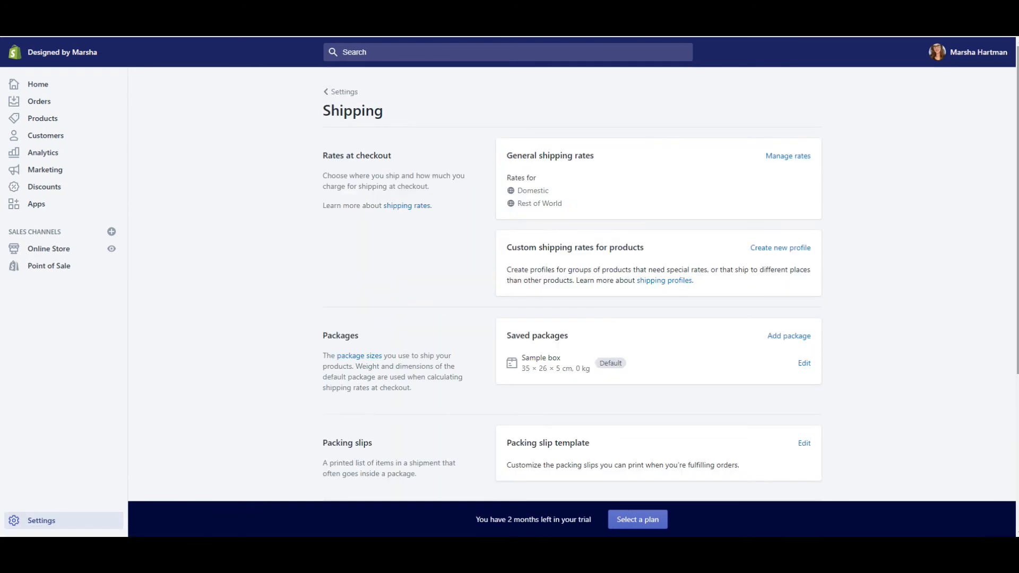
pyautogui.scroll(-3, 393, 302)
pyautogui.scroll(-2, 544, 427)
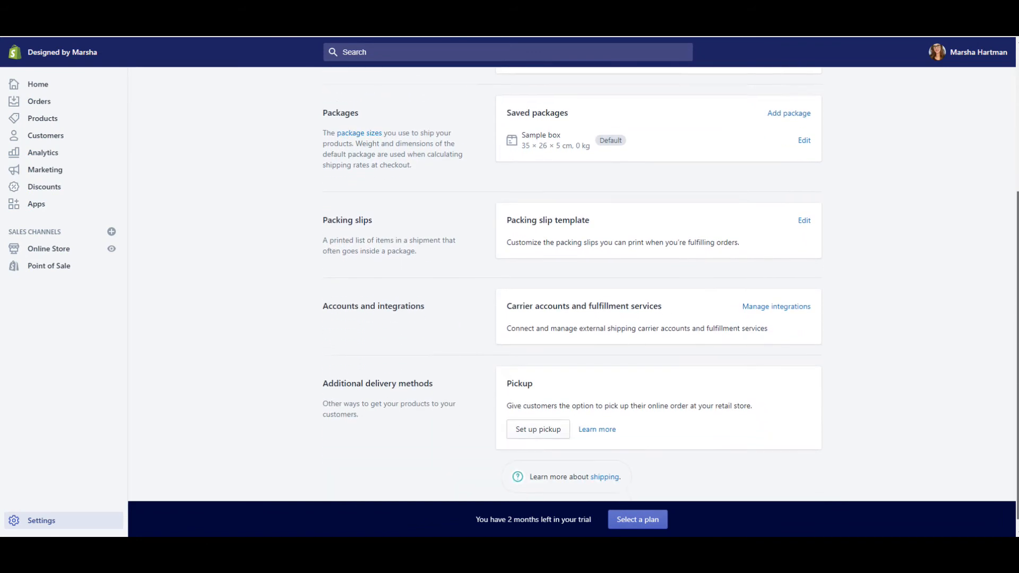
pyautogui.click(542, 420)
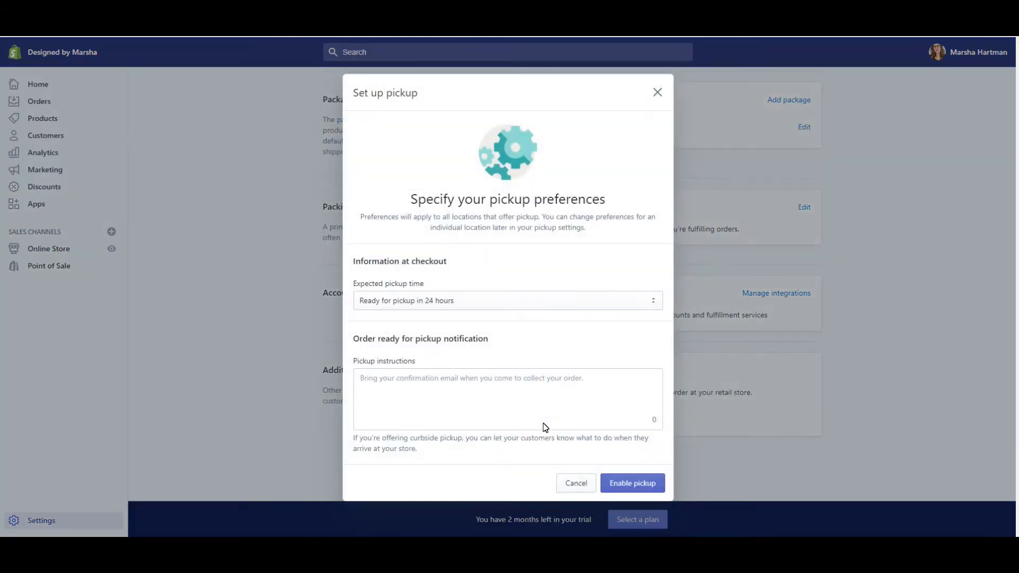
pyautogui.click(503, 305)
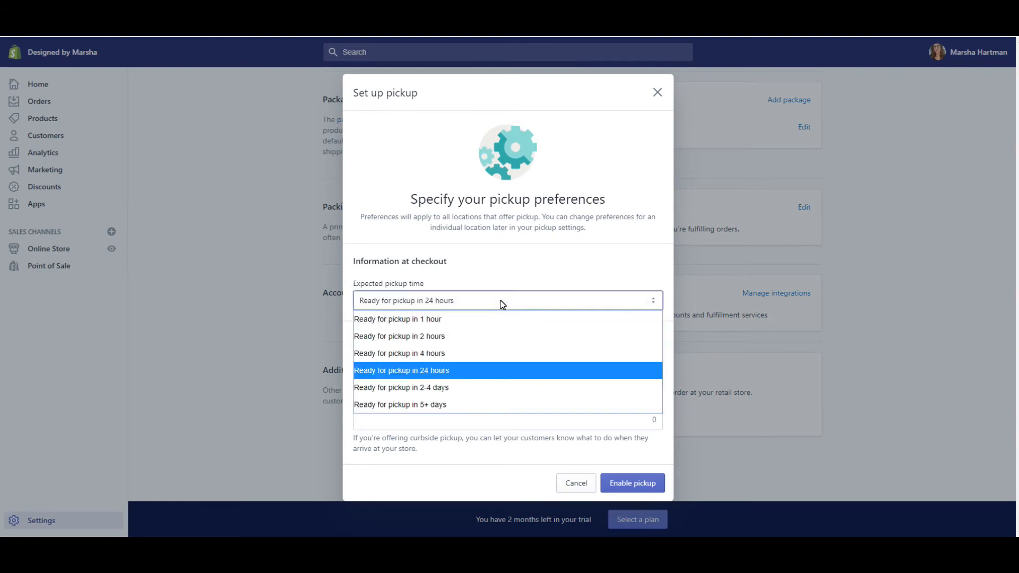
pyautogui.click(430, 375)
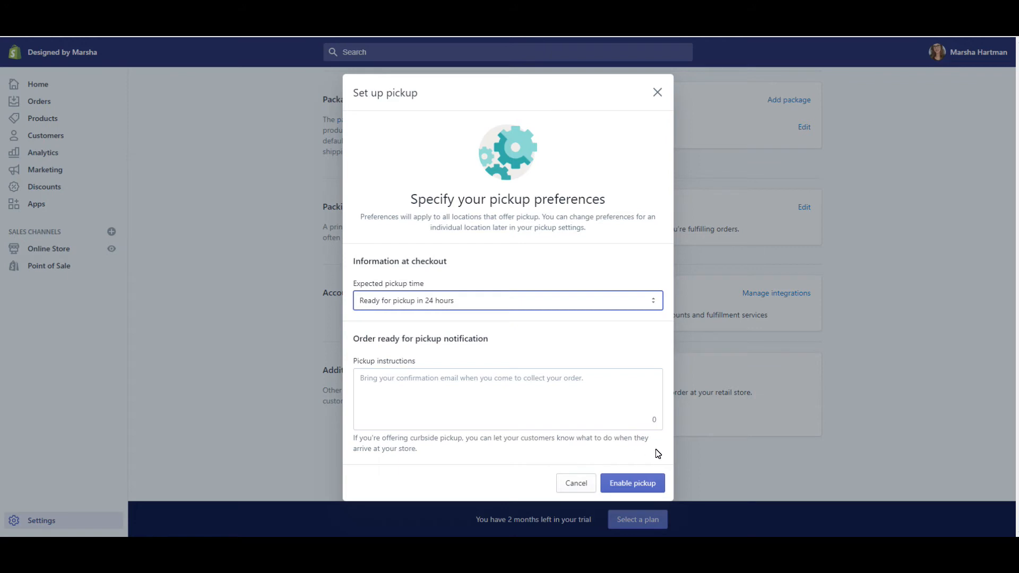
pyautogui.click(652, 487)
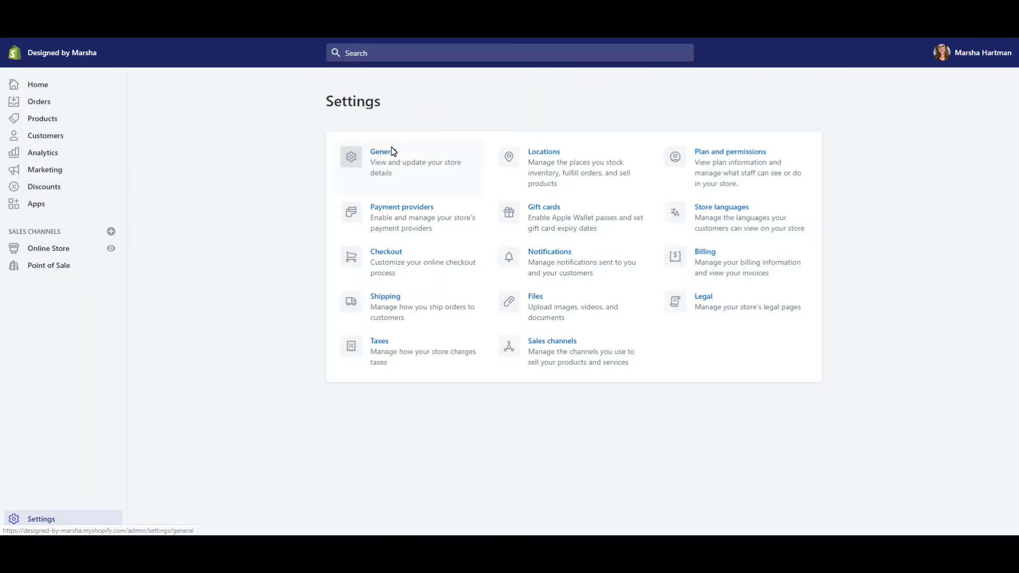
# Set the store currency in General settings to Canadian Dollar (CAD) and save.
pyautogui.click(391, 149)
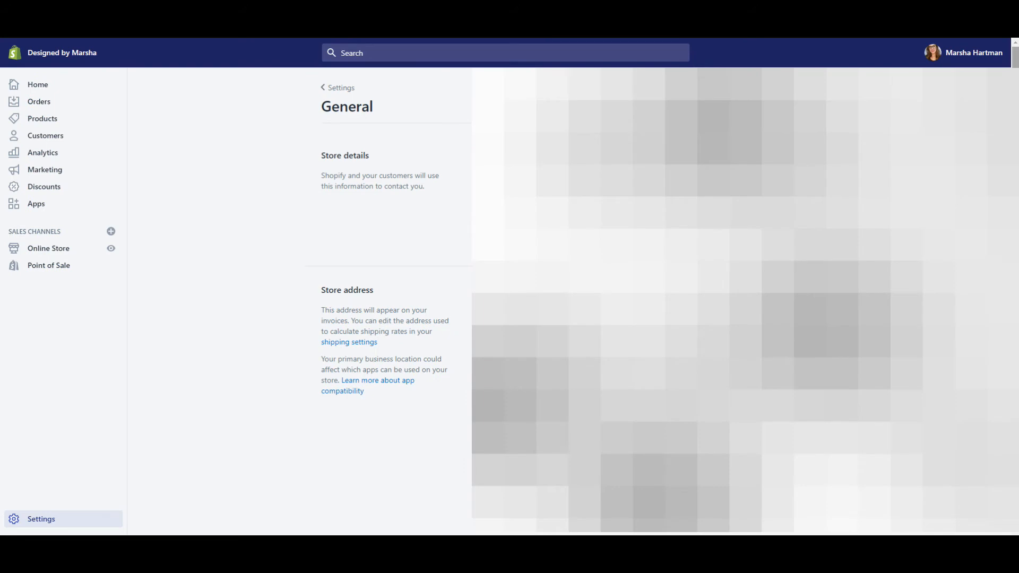
pyautogui.scroll(-7, 388, 297)
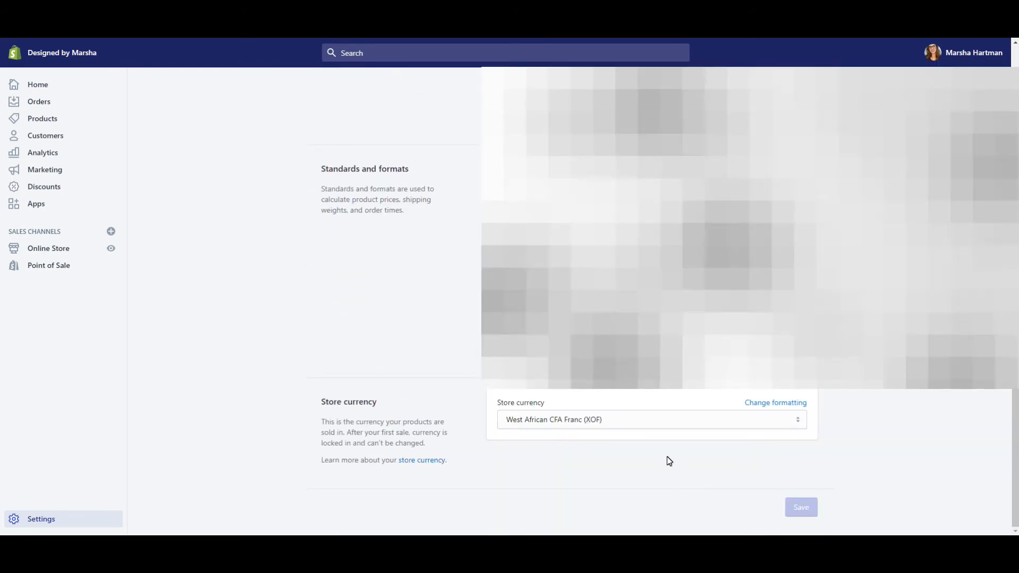
pyautogui.click(800, 422)
pyautogui.press('c')
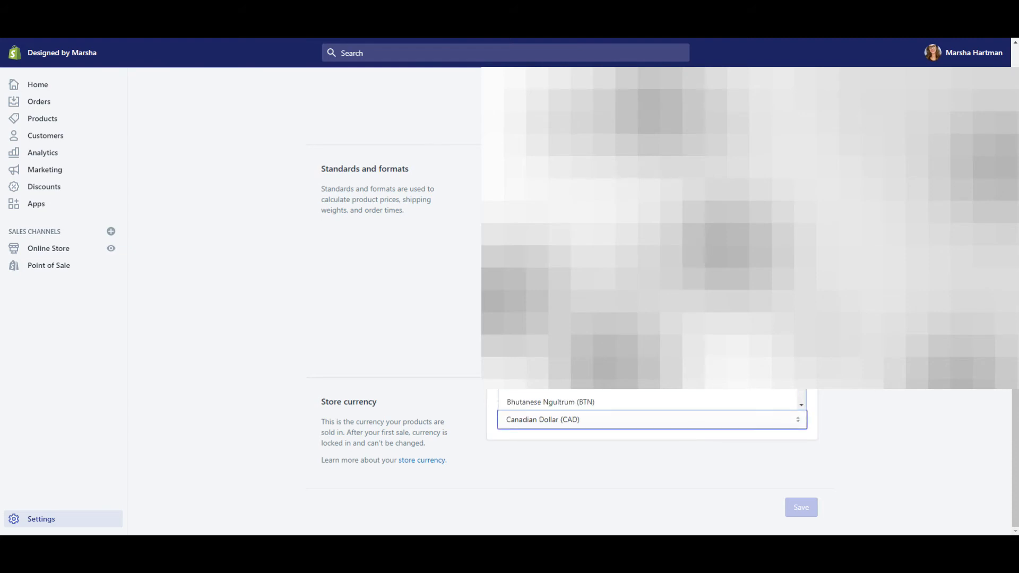
pyautogui.press('Return')
pyautogui.click(803, 508)
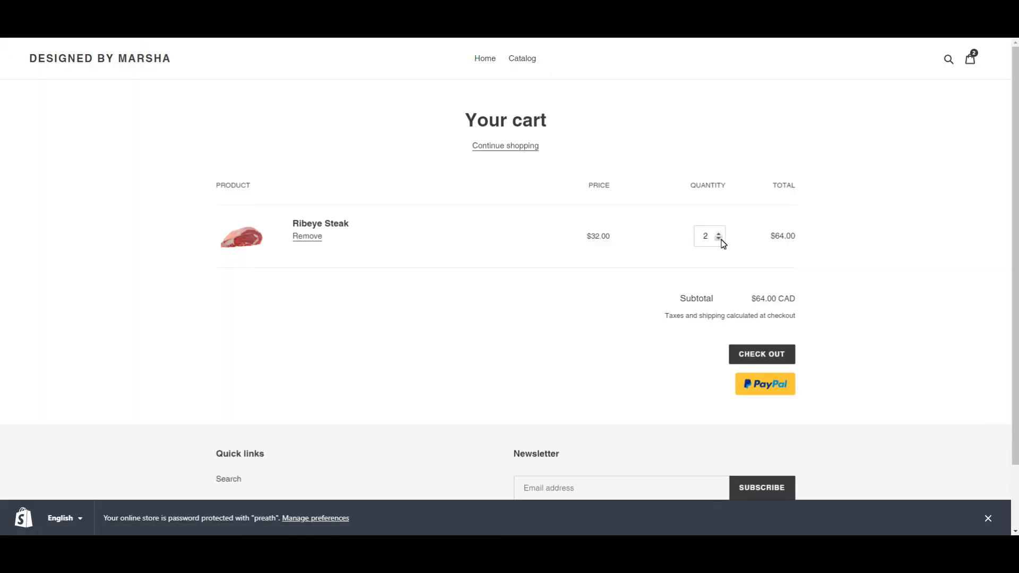
# Lower the Ribeye Steak cart quantity to 1, try checkout, and go pick a plan.
pyautogui.click(720, 239)
pyautogui.click(773, 355)
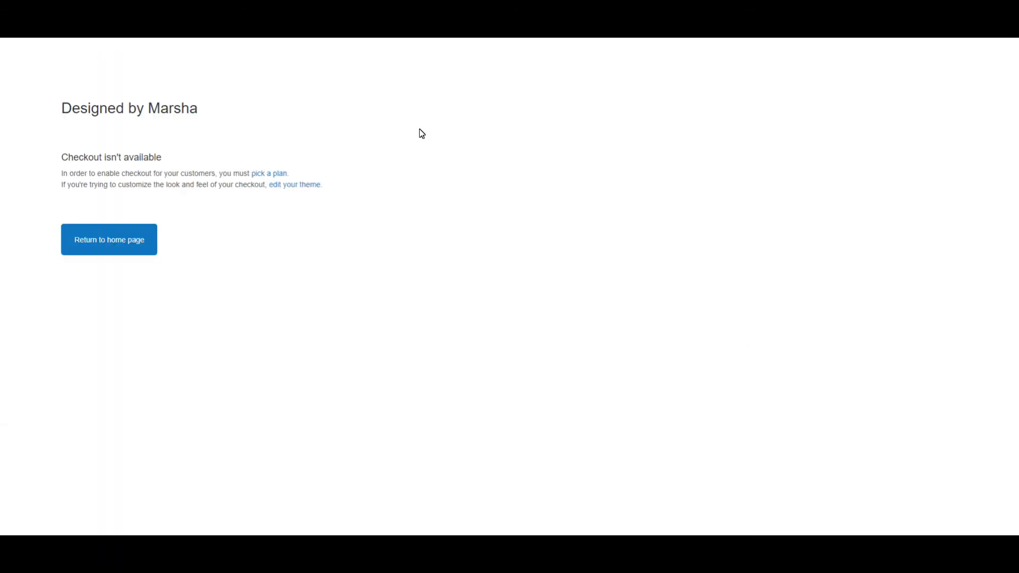
pyautogui.click(265, 172)
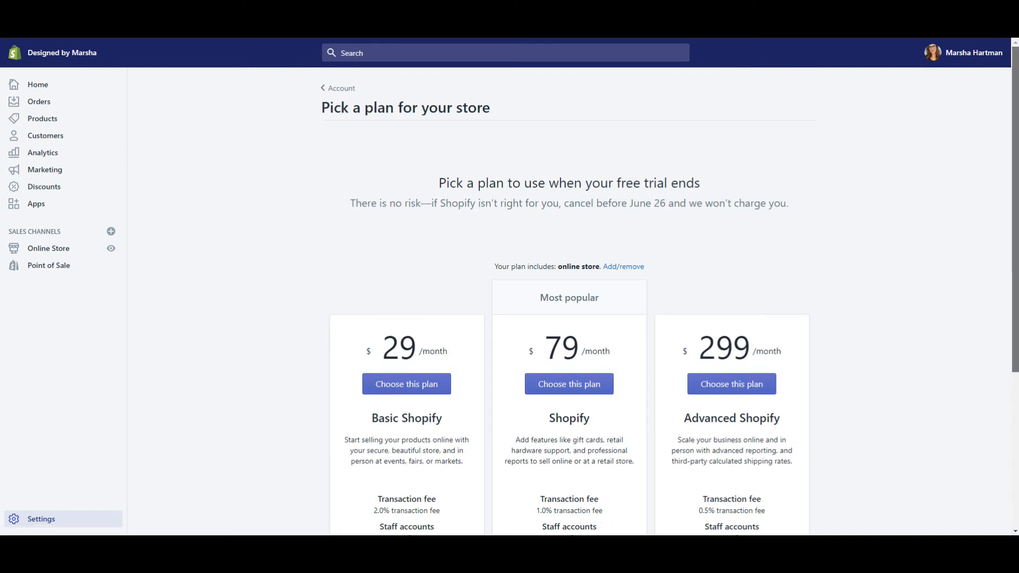
# Choose the $29/month Basic Shopify plan from the plan list.
pyautogui.scroll(-3, 569, 297)
pyautogui.scroll(-1, 569, 297)
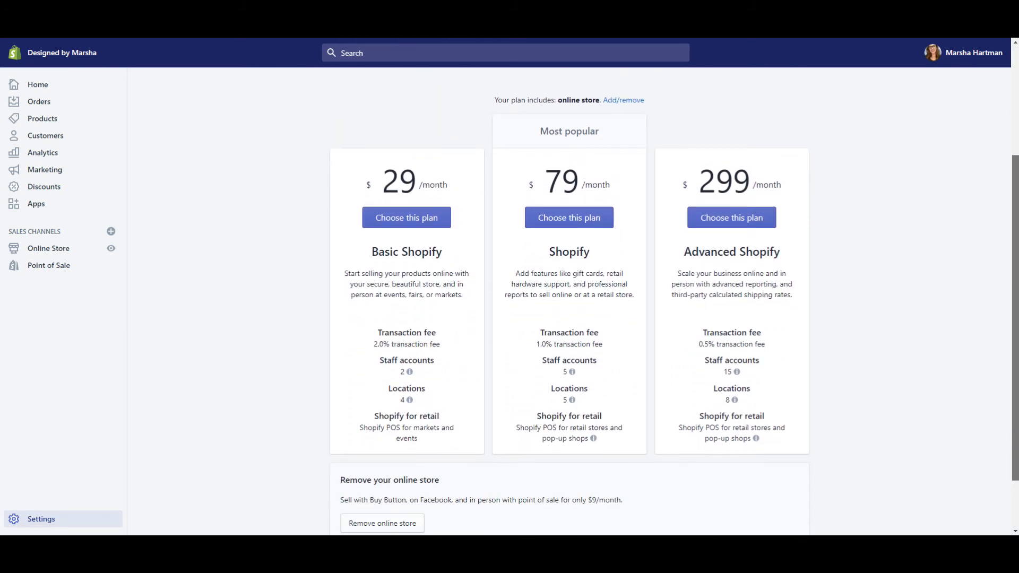
pyautogui.scroll(-1, 569, 297)
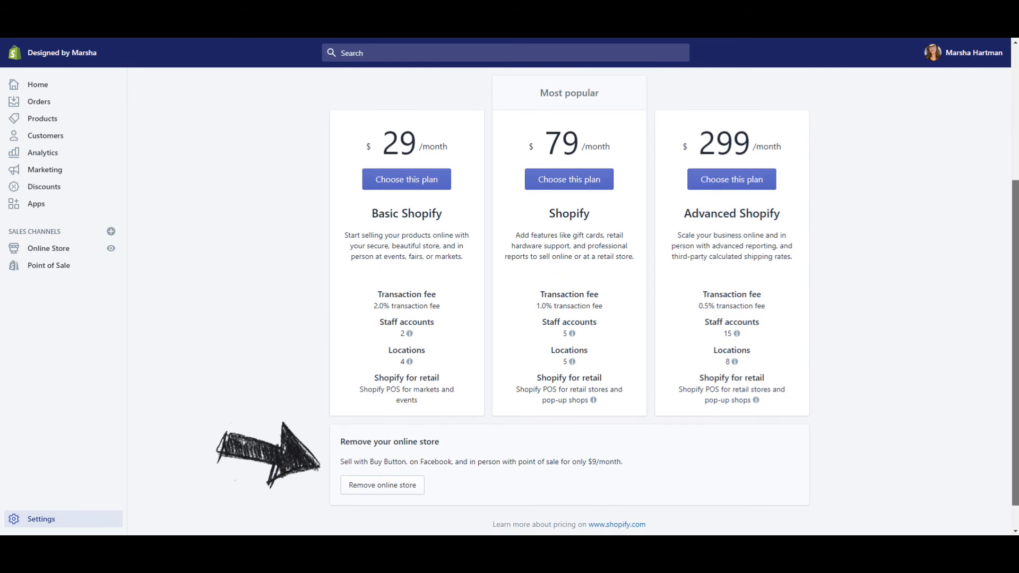
pyautogui.scroll(1, 421, 205)
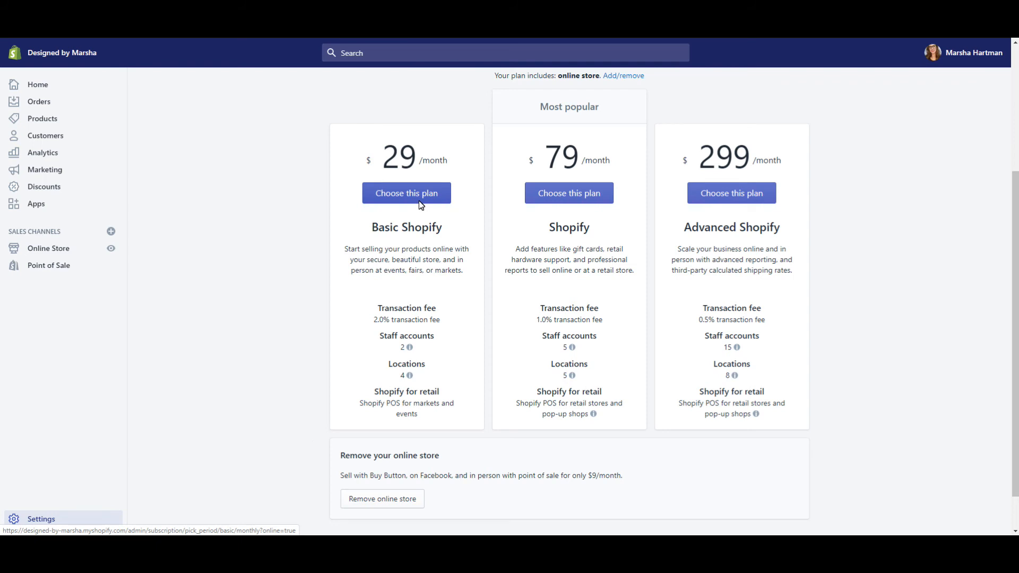
pyautogui.click(419, 202)
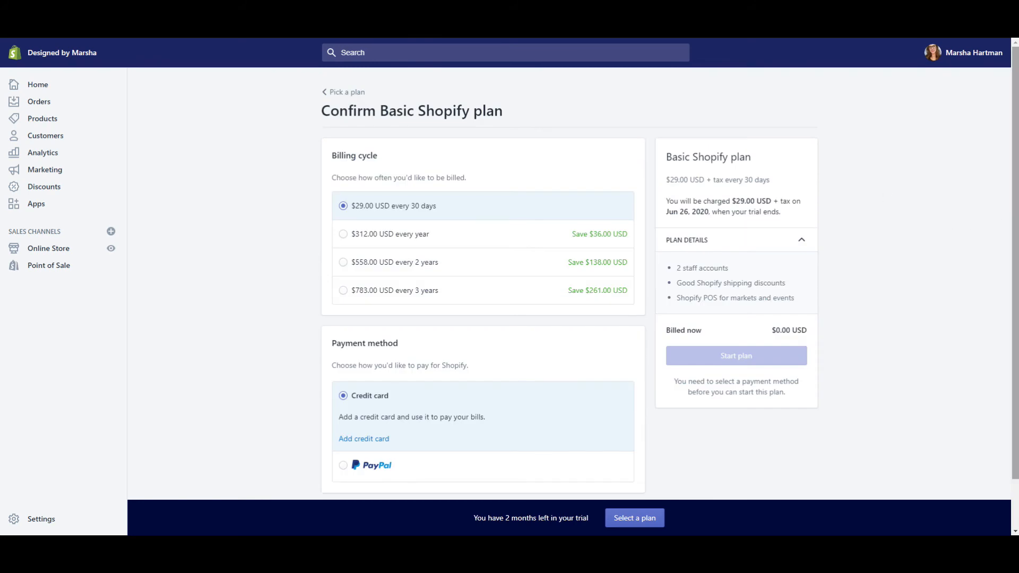
# Connect PayPal as the payment method and start the Basic Shopify plan at $29.00 every 30 days.
pyautogui.scroll(-1, 982, 242)
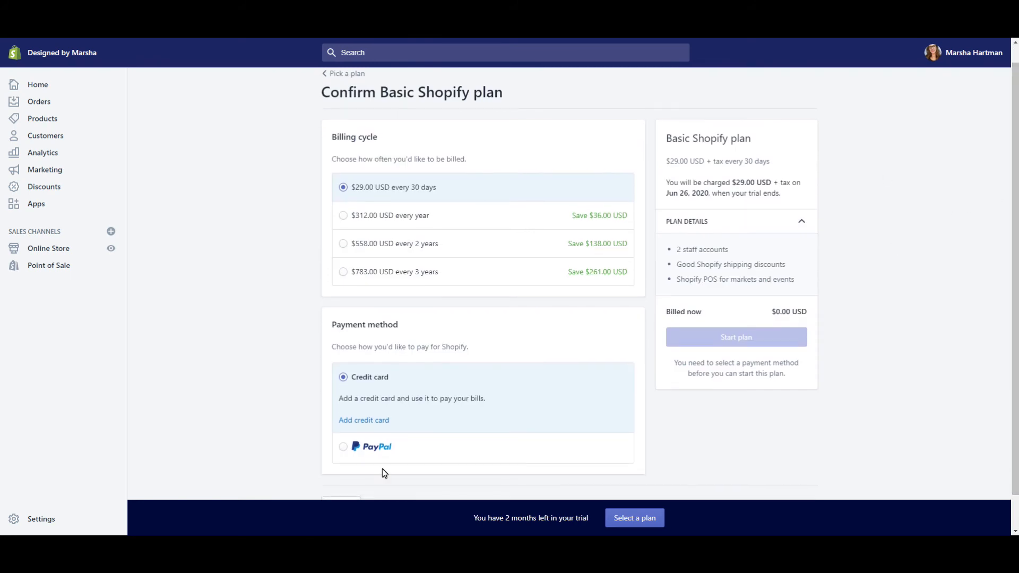
pyautogui.click(342, 449)
pyautogui.scroll(-1, 415, 416)
pyautogui.click(416, 415)
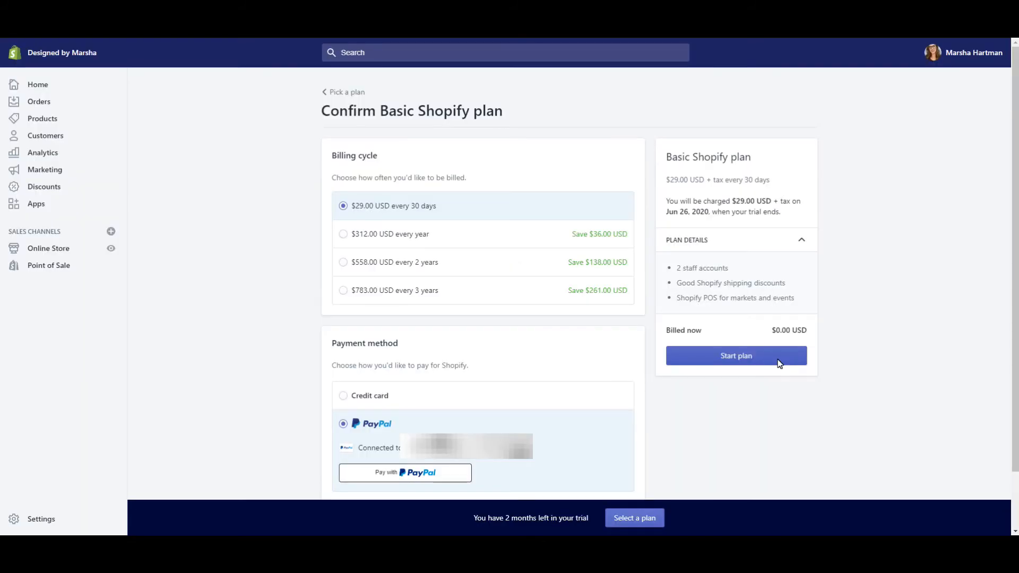
pyautogui.click(778, 364)
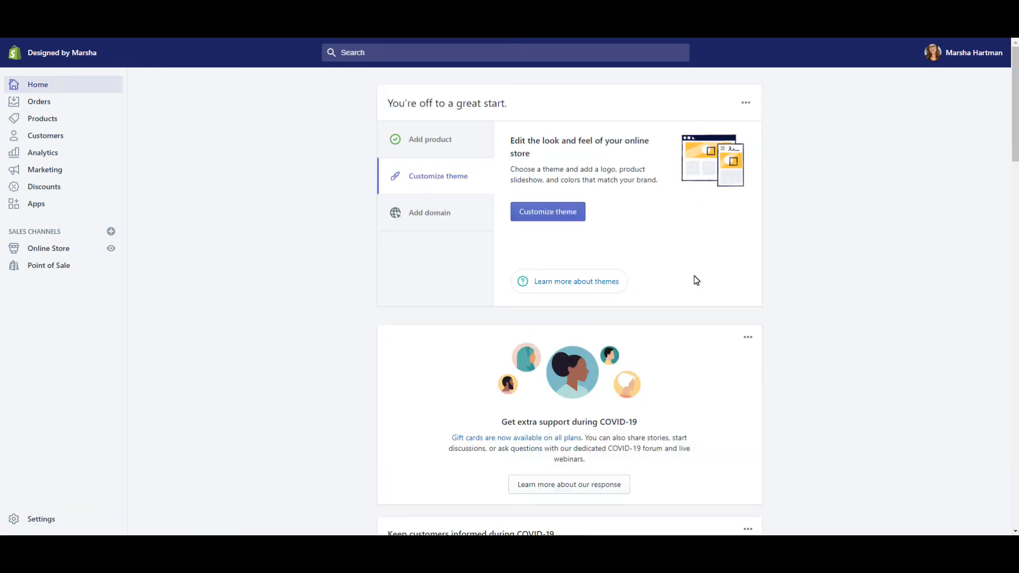
# Turn off the storefront password in Online Store Preferences, save, then choose free local pickup at checkout.
pyautogui.click(563, 211)
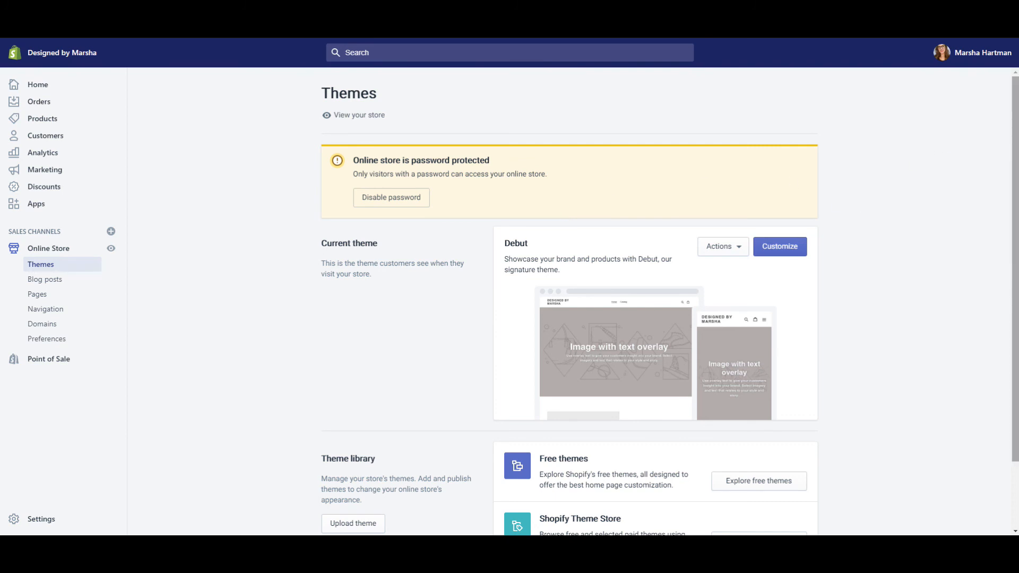
pyautogui.scroll(-1, 670, 304)
pyautogui.scroll(-1, 669, 305)
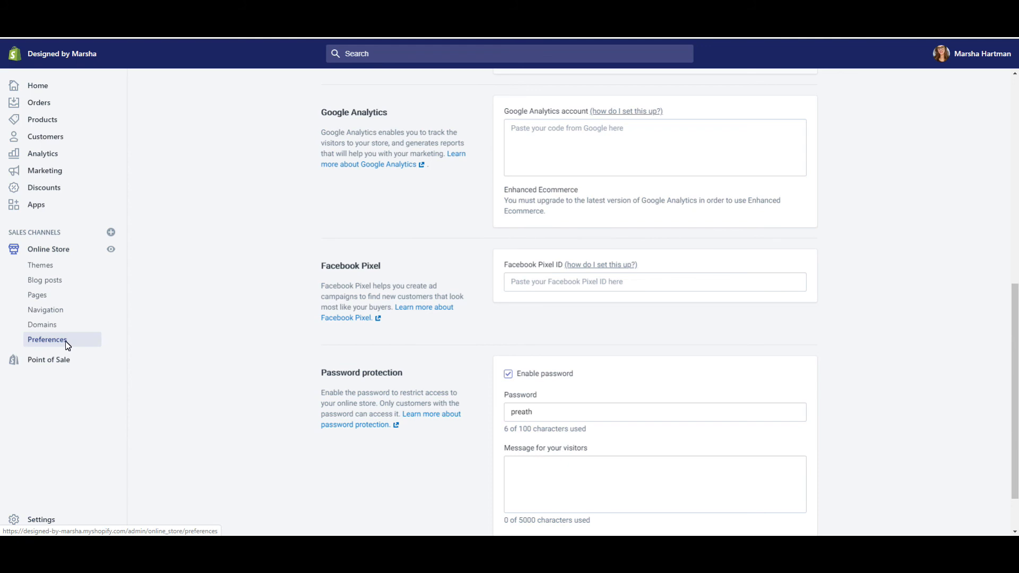
pyautogui.click(508, 374)
pyautogui.scroll(-2, 840, 525)
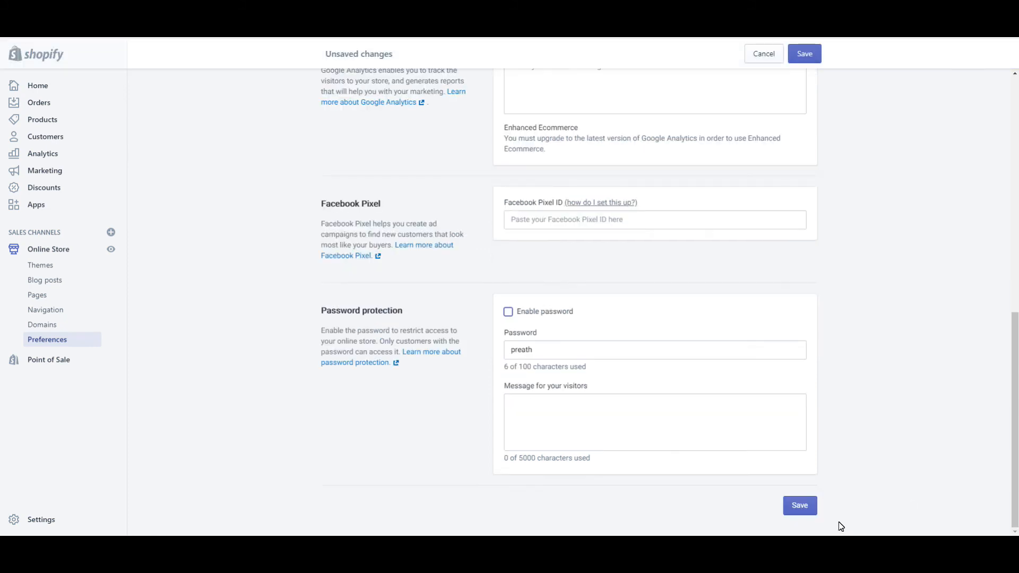
pyautogui.click(807, 510)
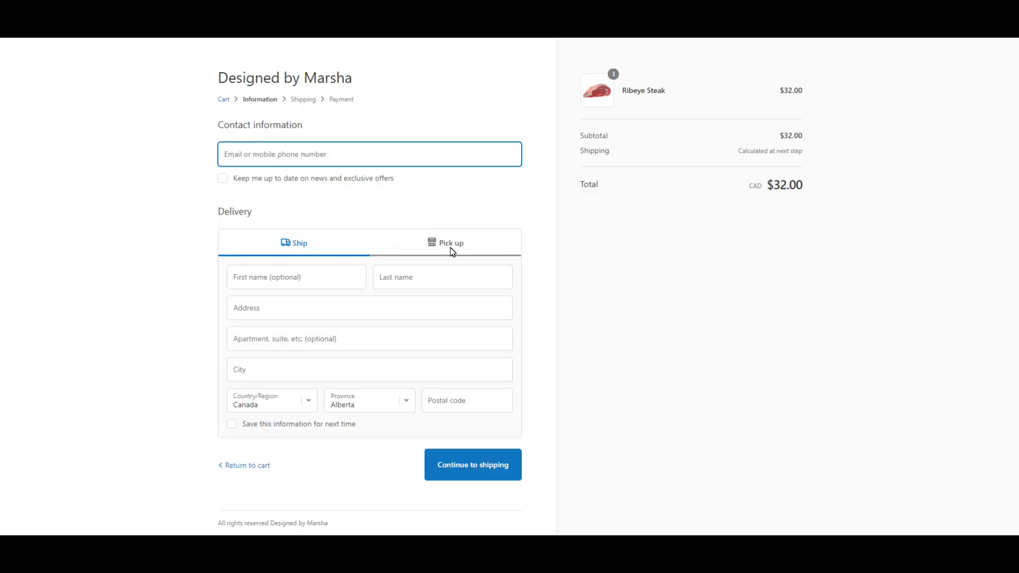
pyautogui.click(453, 252)
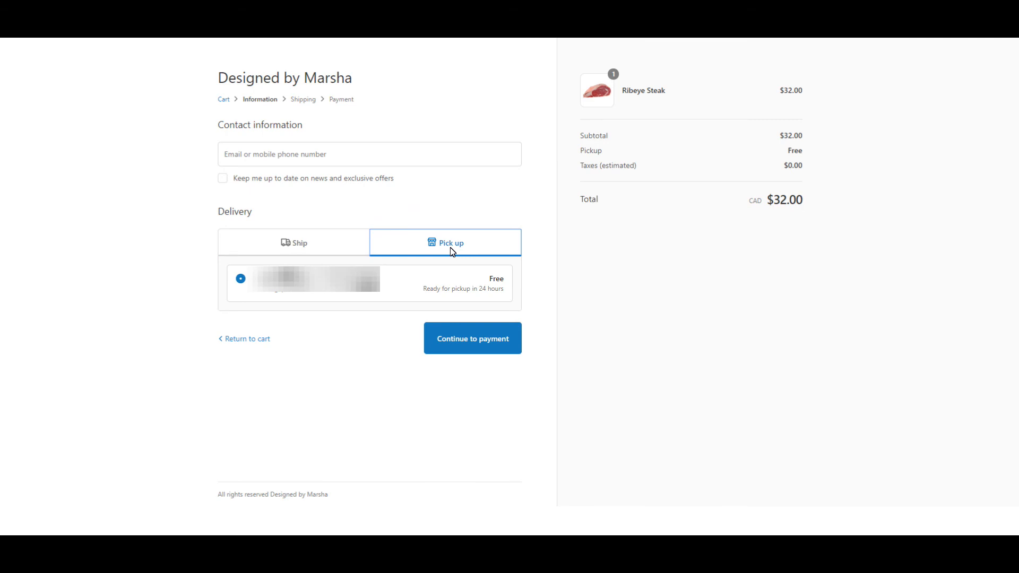